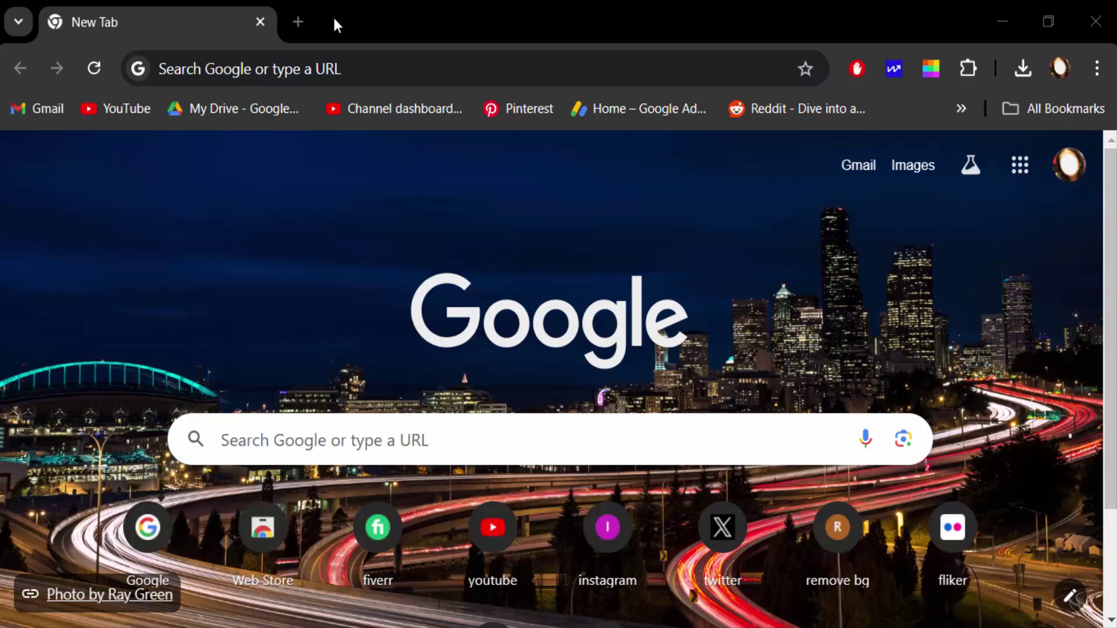
# Step: Open the Statement of Capability PDF from Downloads in Smallpdf's Edit Text editor
pyautogui.click(932, 67)
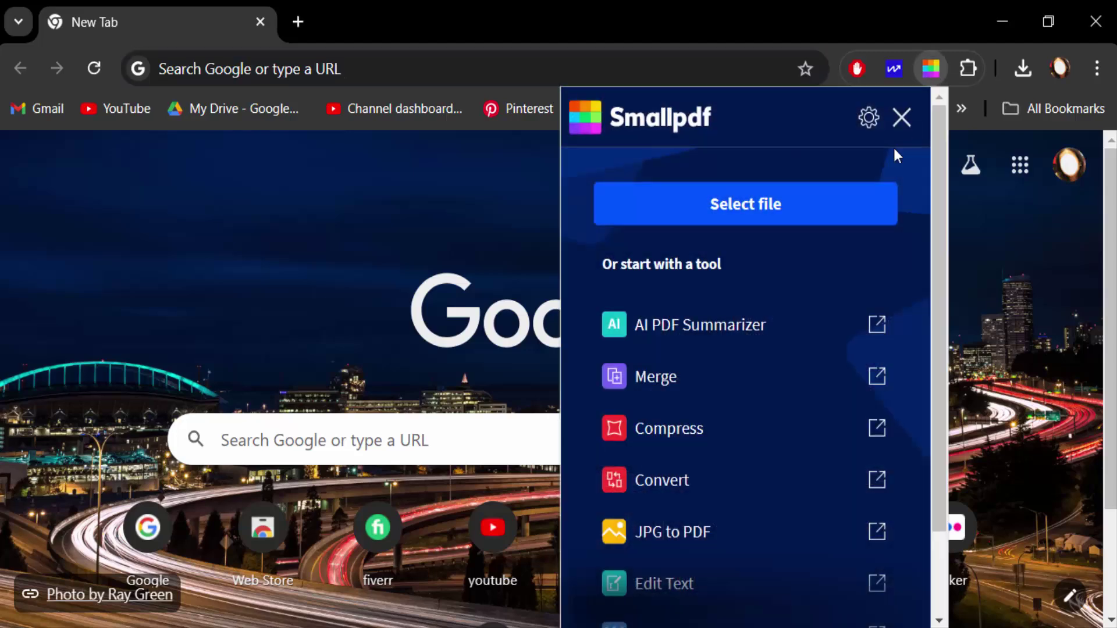
pyautogui.scroll(-2, 711, 472)
pyautogui.scroll(-1, 707, 488)
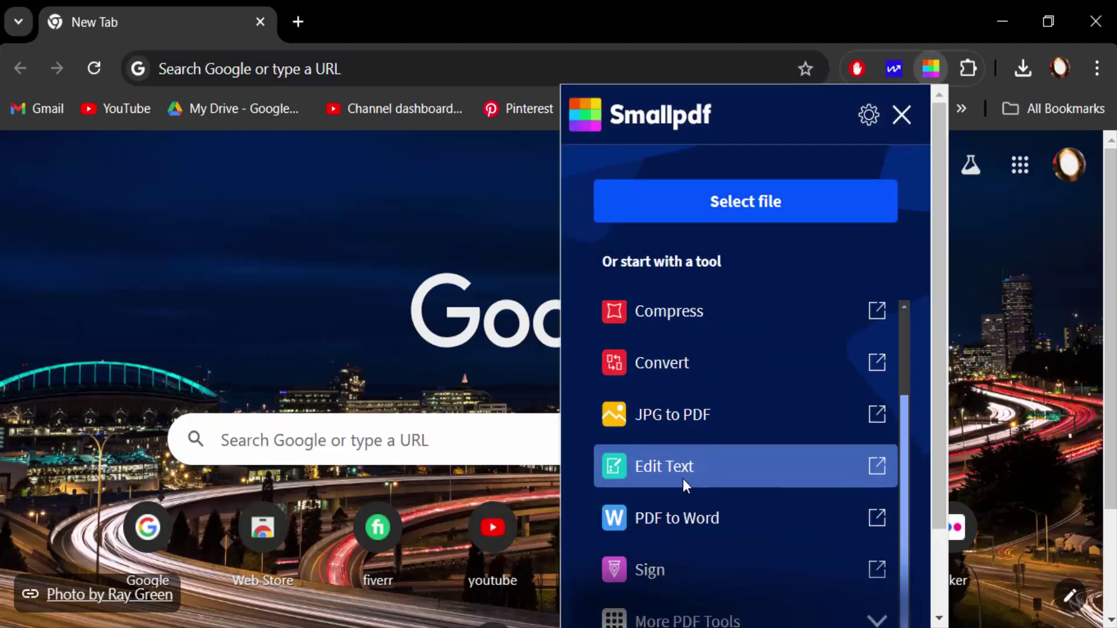
pyautogui.click(682, 479)
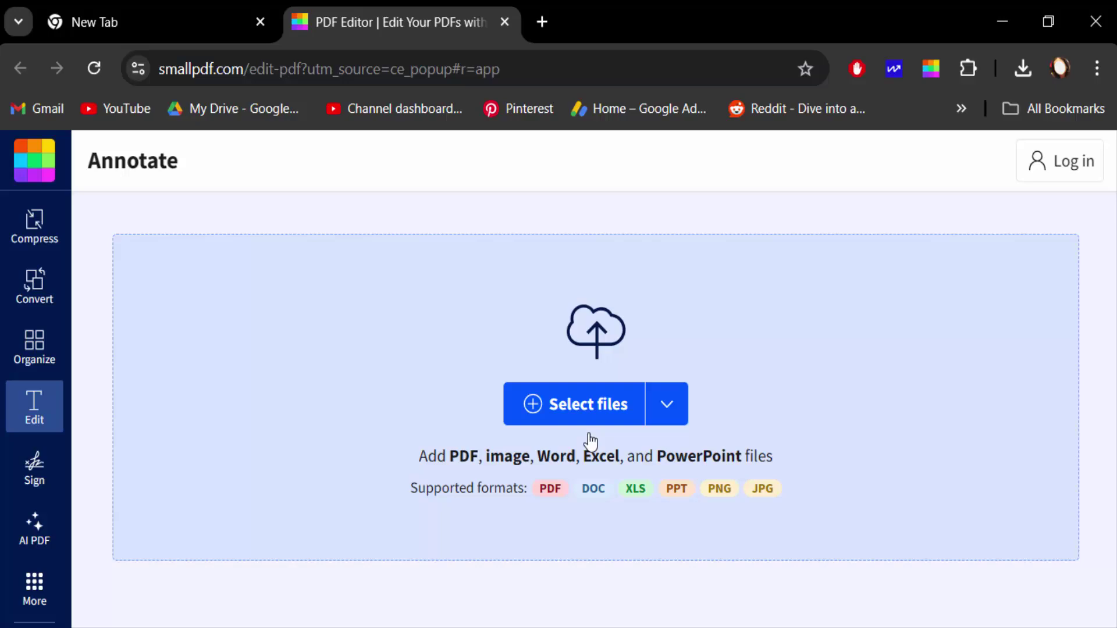
pyautogui.click(582, 417)
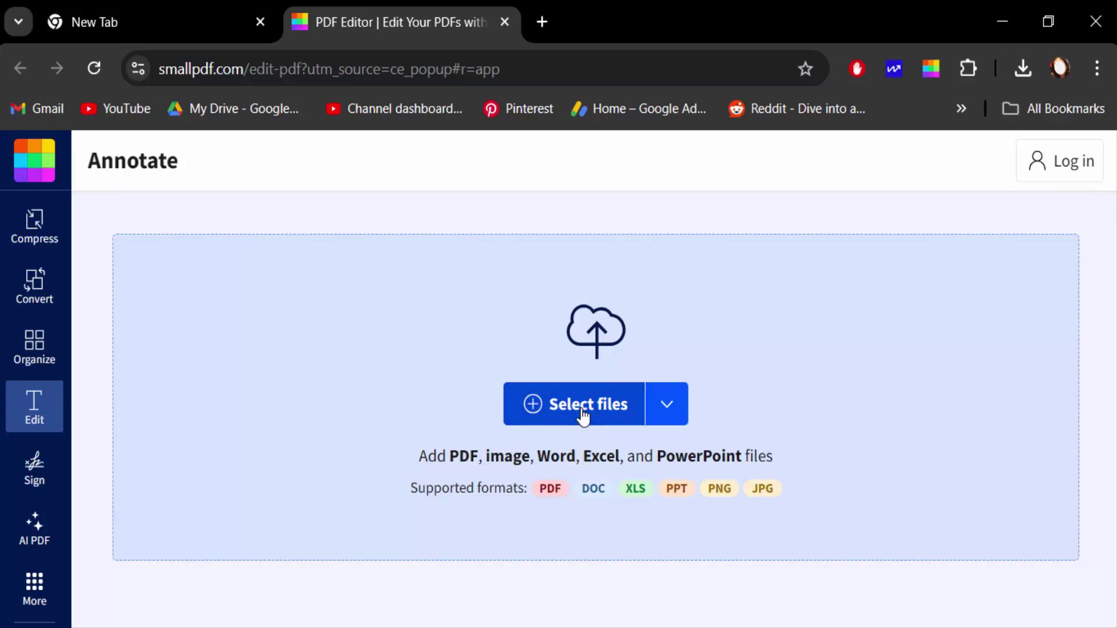
pyautogui.scroll(-2, 379, 331)
pyautogui.scroll(-3, 379, 331)
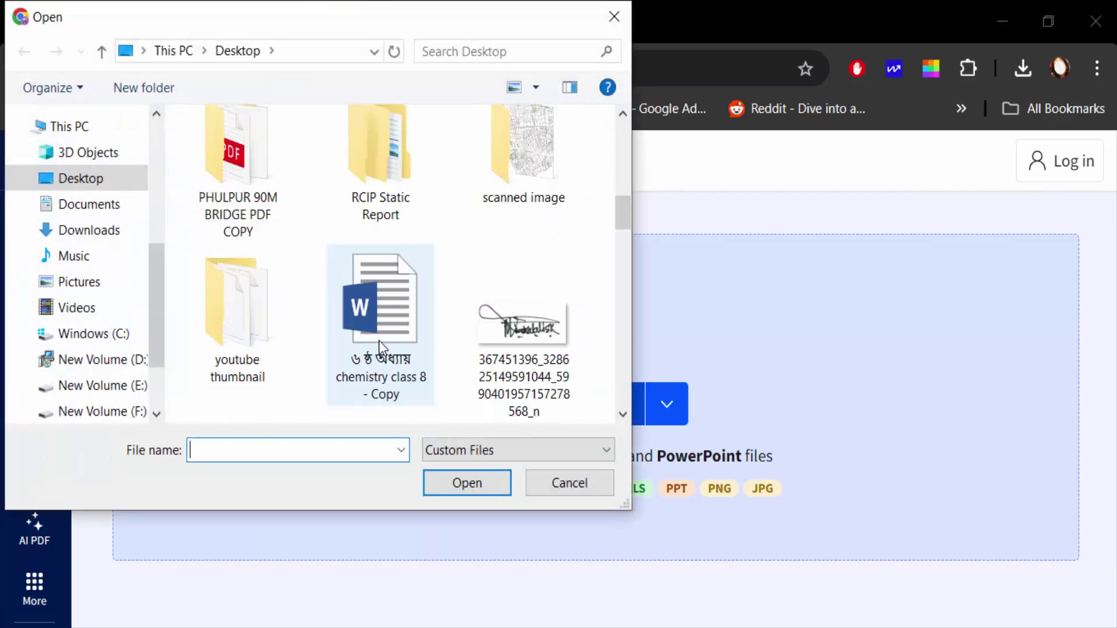
pyautogui.scroll(-3, 379, 342)
pyautogui.scroll(-1, 378, 349)
pyautogui.click(89, 229)
pyautogui.click(250, 259)
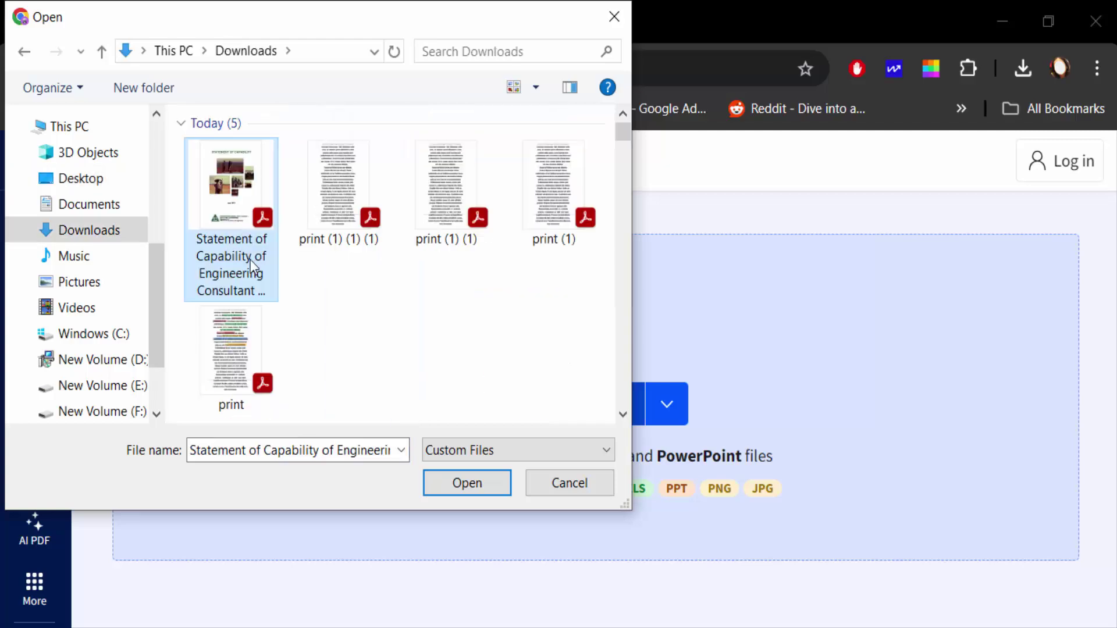
pyautogui.click(466, 483)
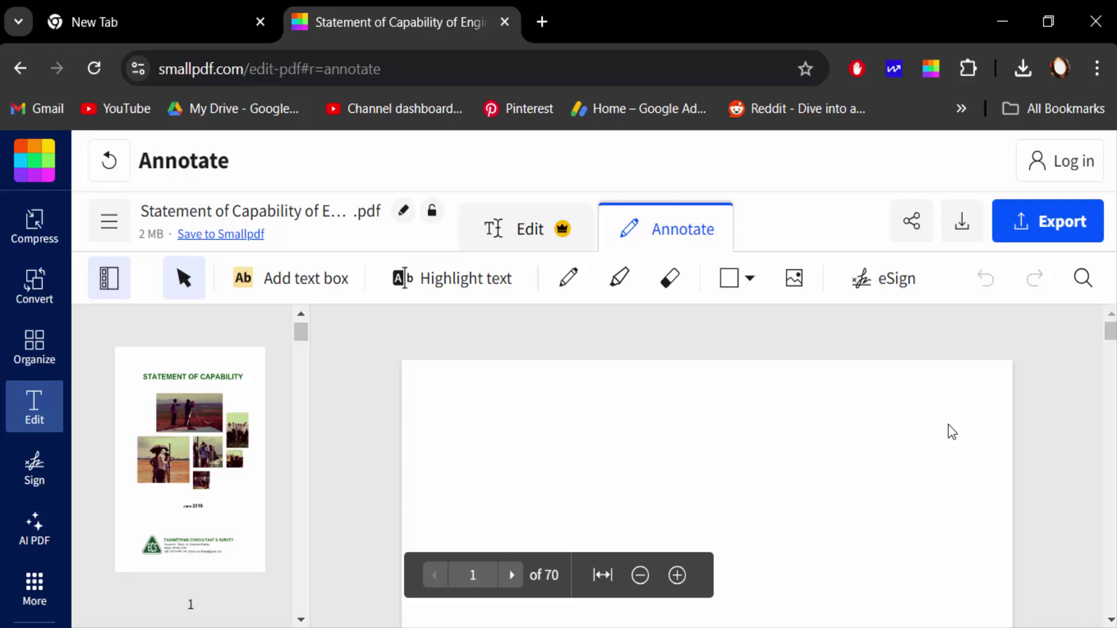
pyautogui.moveTo(1110, 332); pyautogui.dragTo(1110, 602)
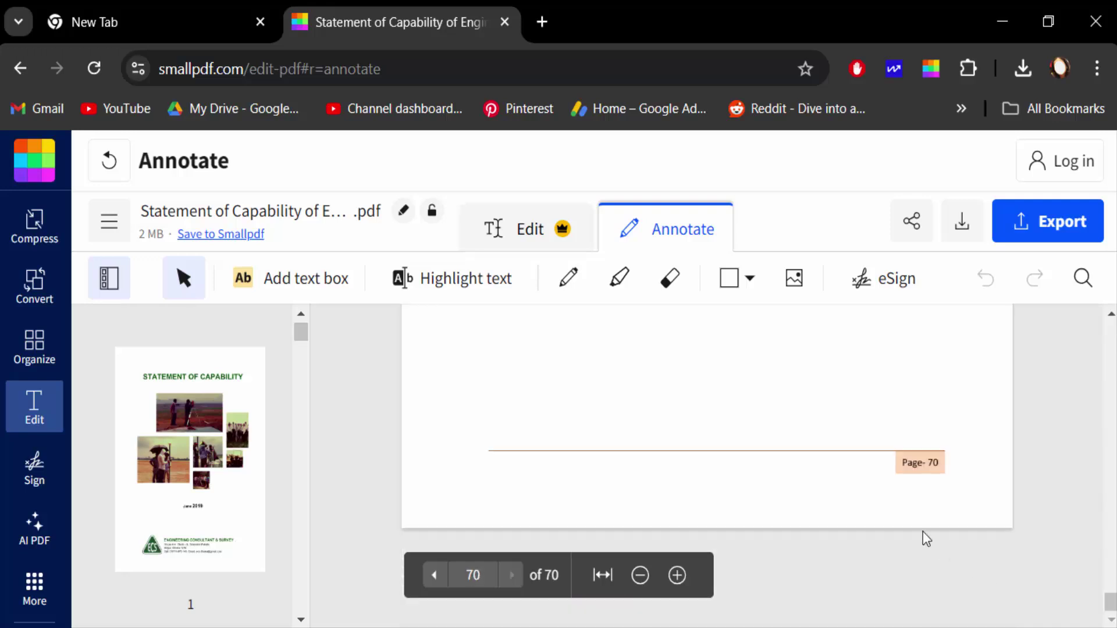
pyautogui.scroll(1, 805, 481)
pyautogui.scroll(2, 763, 515)
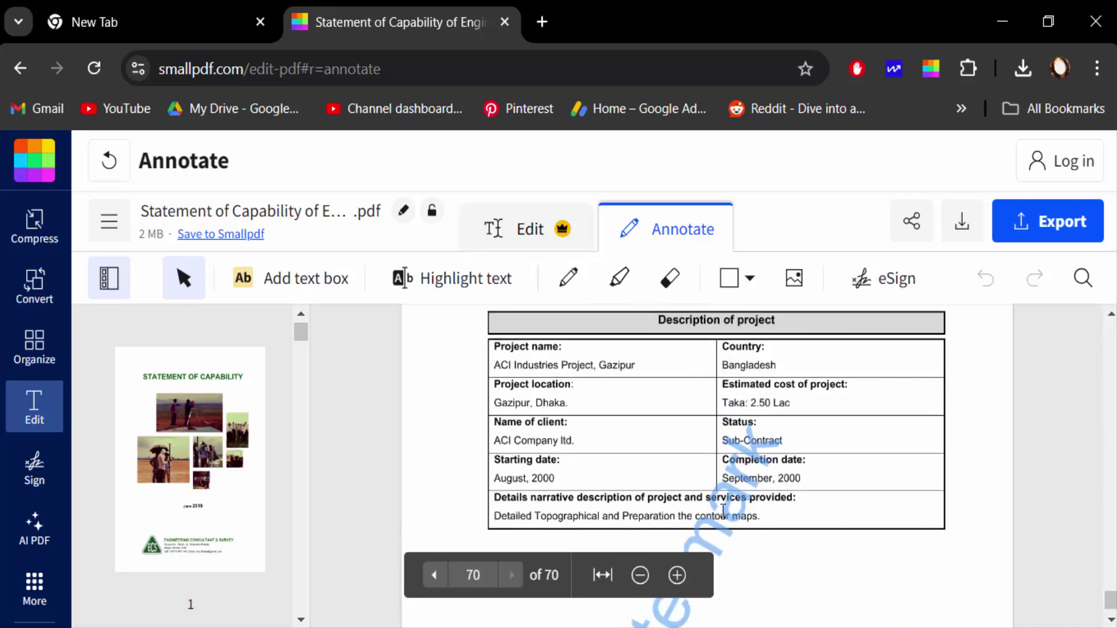
# Step: Delete the green logo watermark from page 69's project table
pyautogui.click(721, 548)
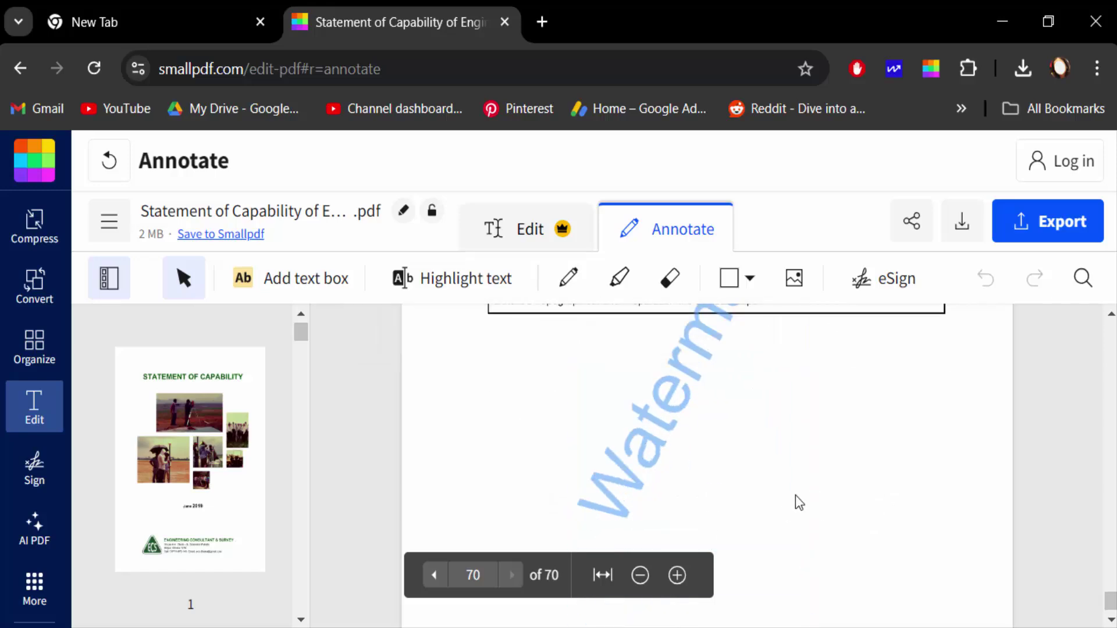
pyautogui.scroll(3, 795, 501)
pyautogui.scroll(4, 730, 492)
pyautogui.scroll(1, 713, 478)
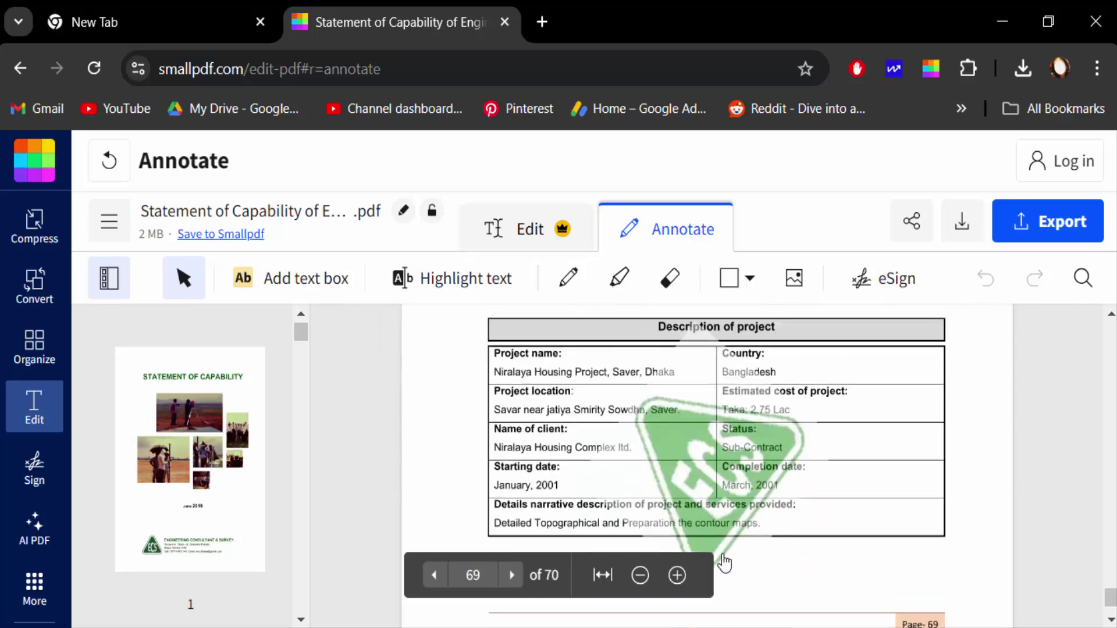
pyautogui.click(723, 565)
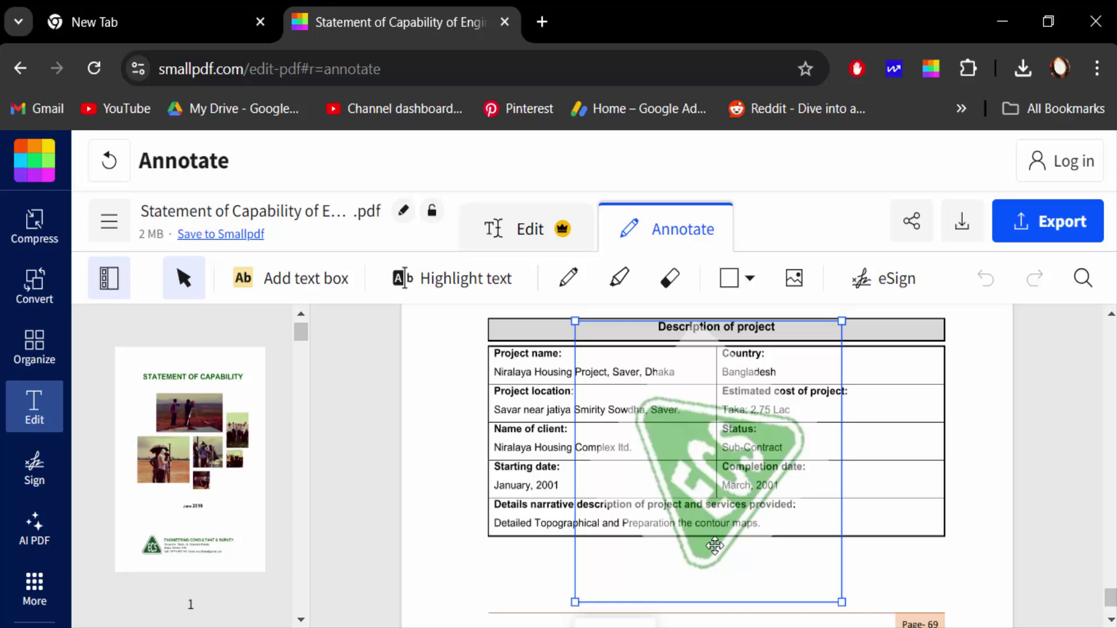
pyautogui.scroll(2, 715, 561)
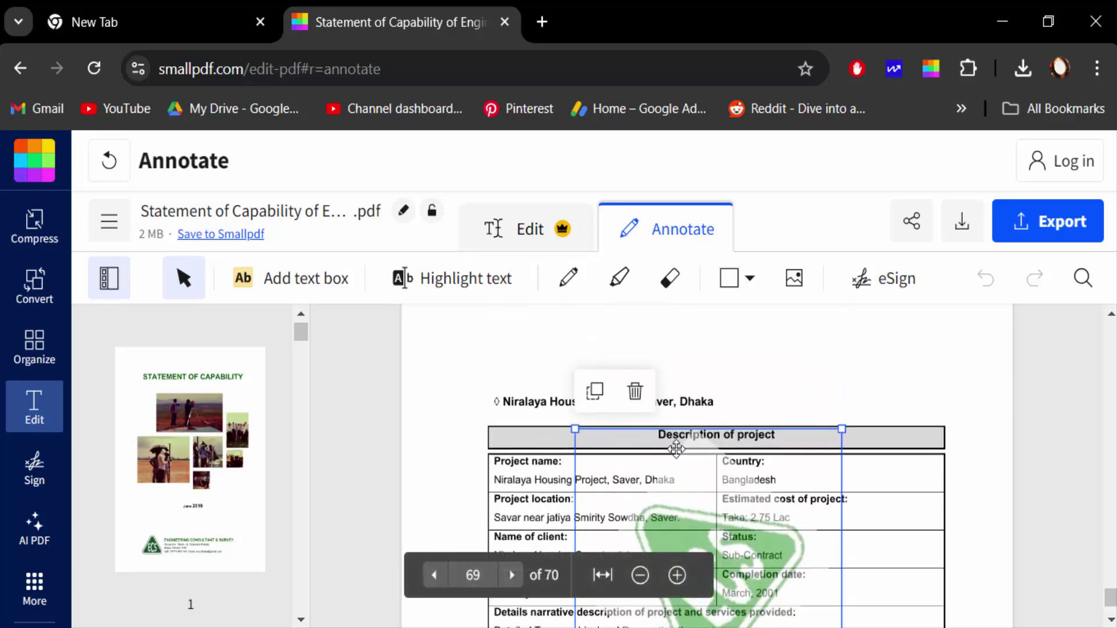
pyautogui.click(631, 394)
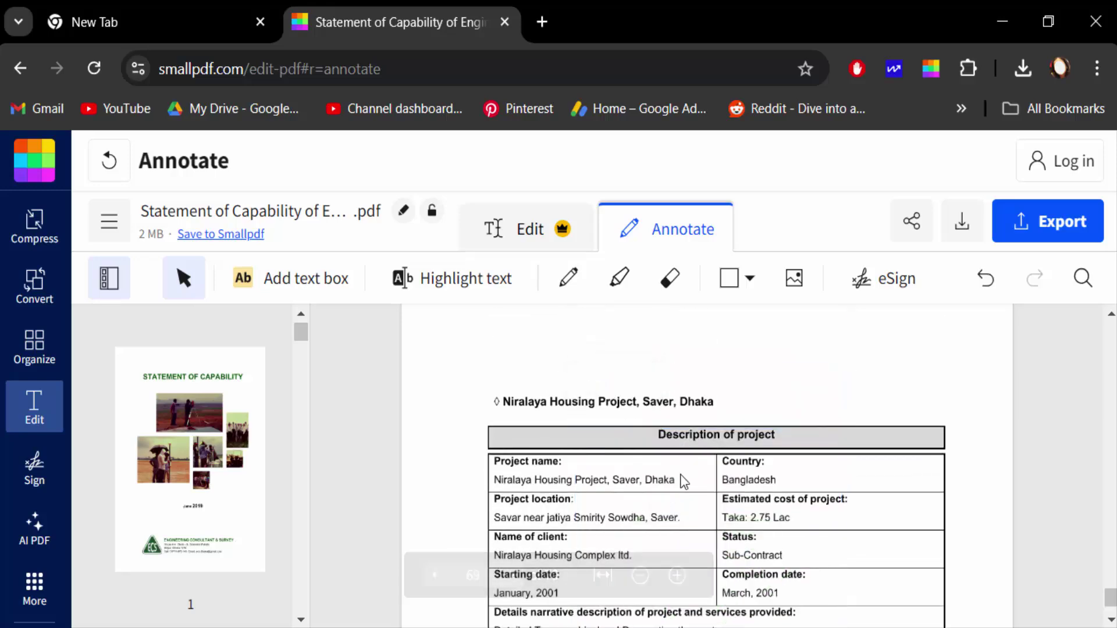
pyautogui.scroll(-4, 690, 480)
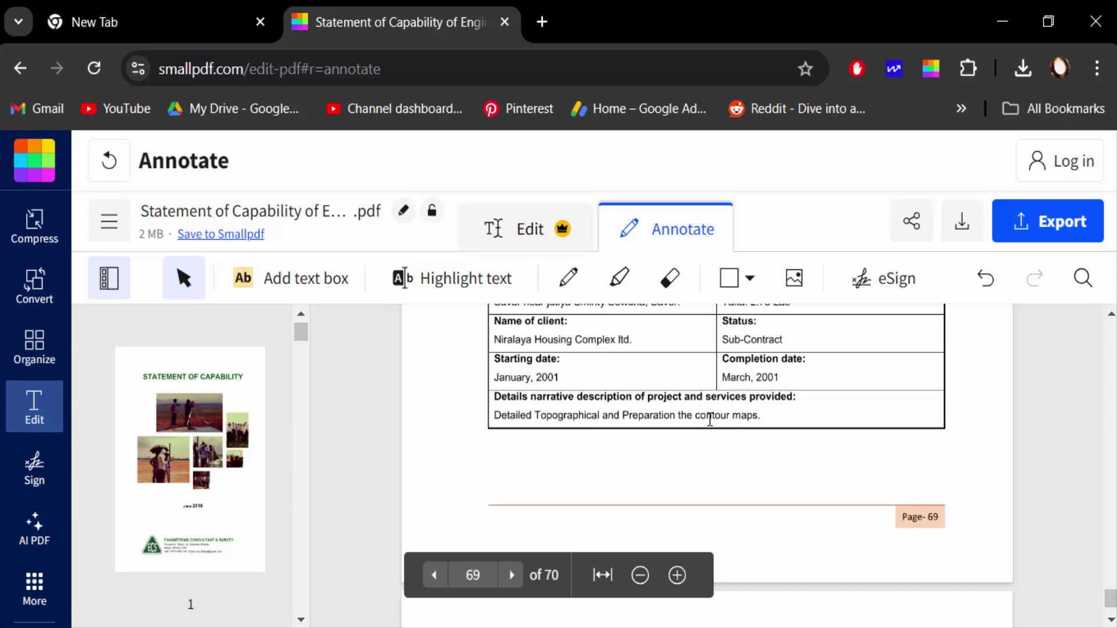
pyautogui.scroll(4, 703, 443)
pyautogui.scroll(-5, 704, 450)
pyautogui.scroll(-5, 698, 448)
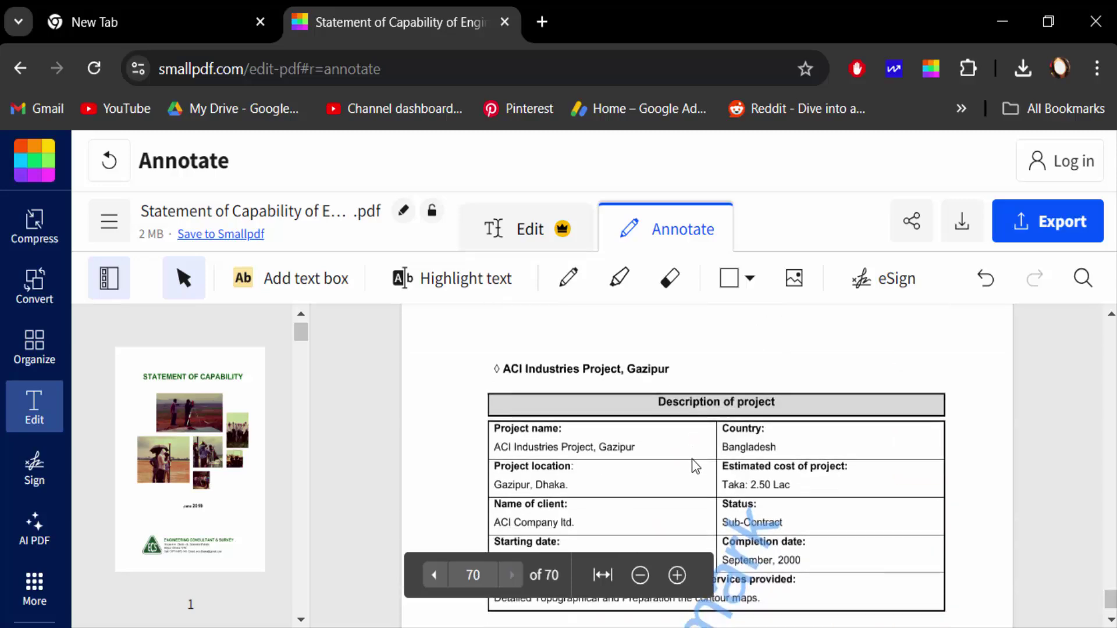
pyautogui.scroll(-1, 695, 466)
pyautogui.scroll(-3, 689, 476)
# Step: Remove the blue diagonal 'Watermark' text box from page 70
pyautogui.click(670, 425)
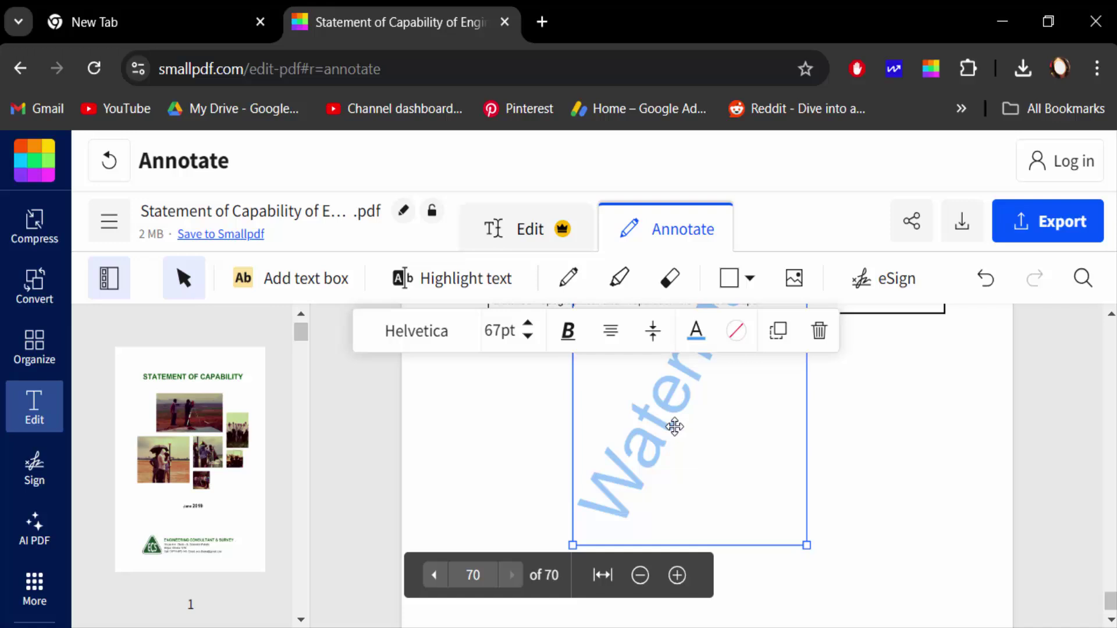
pyautogui.scroll(2, 705, 472)
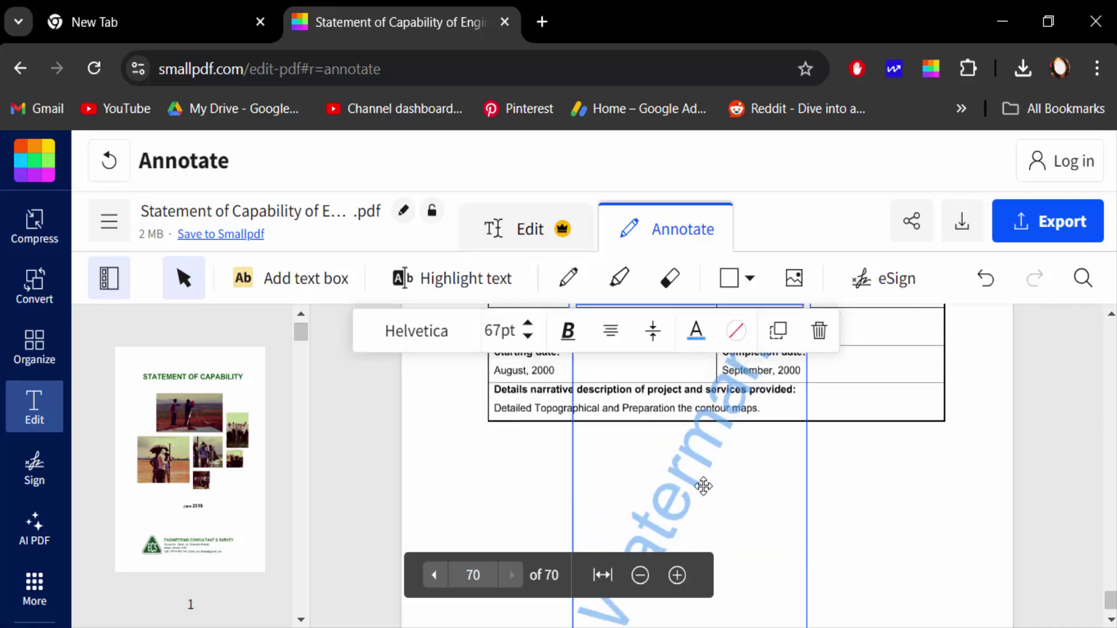
pyautogui.click(820, 332)
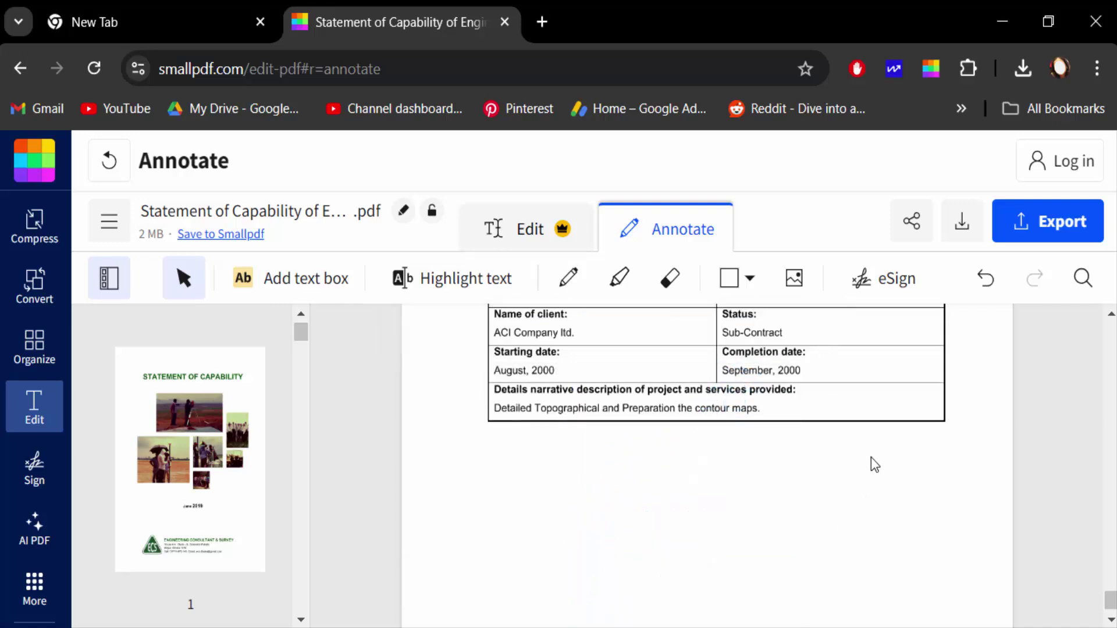
pyautogui.scroll(-3, 869, 476)
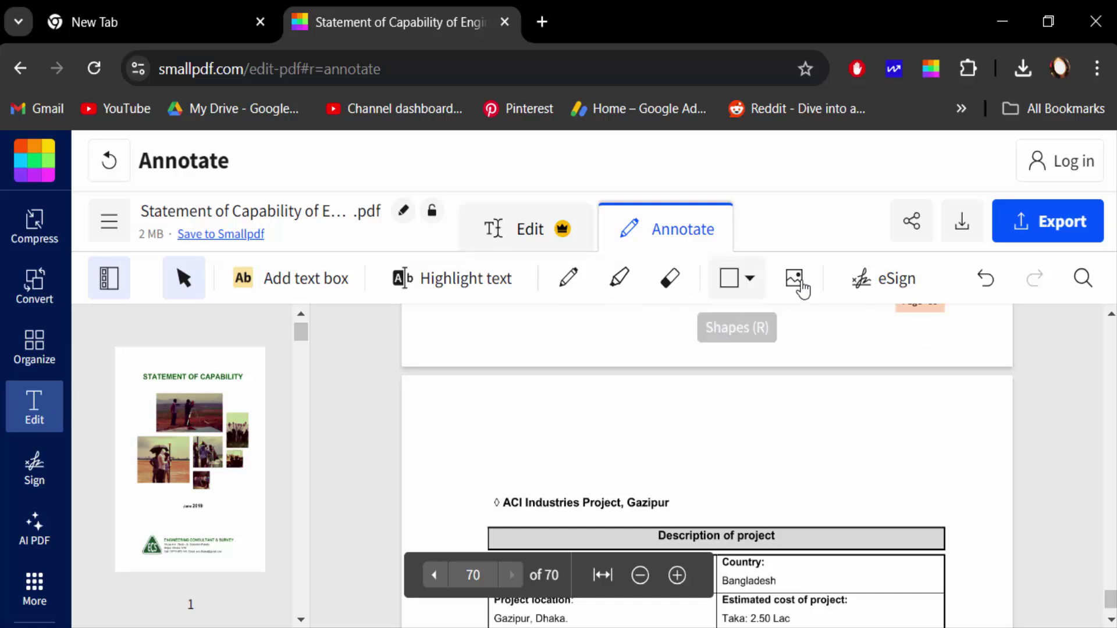
# Step: Download the watermark-free Statement of Capability PDF
pyautogui.click(958, 229)
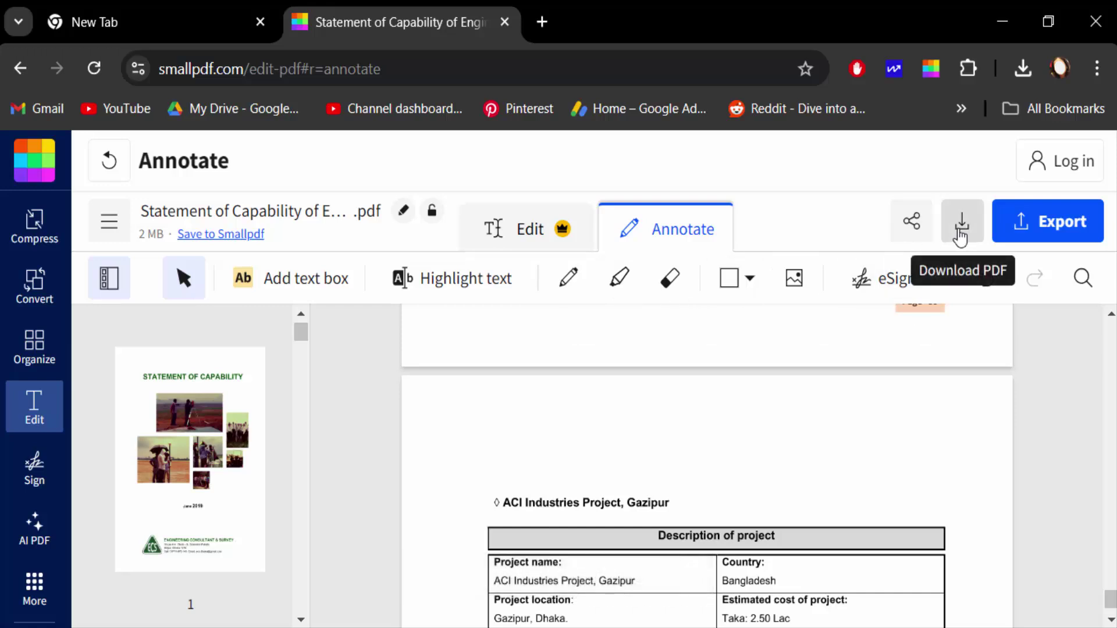